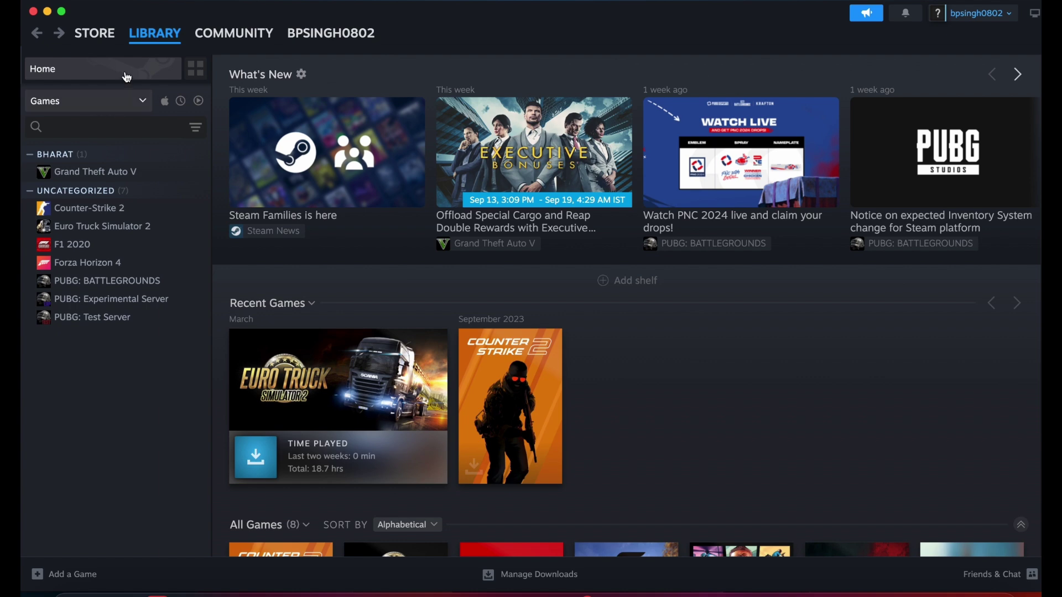
- Try to set client beta participation to Steam Beta Update in the Interface settings, cancel the required restart, and close the settings
mouse_move(103, 35)
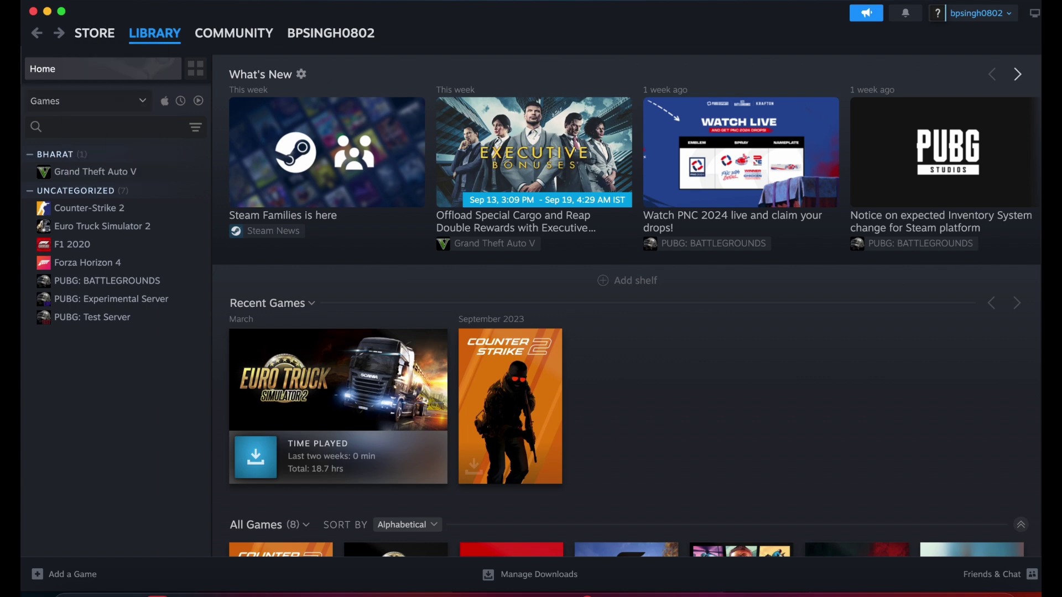
click(102, 2)
mouse_move(61, 2)
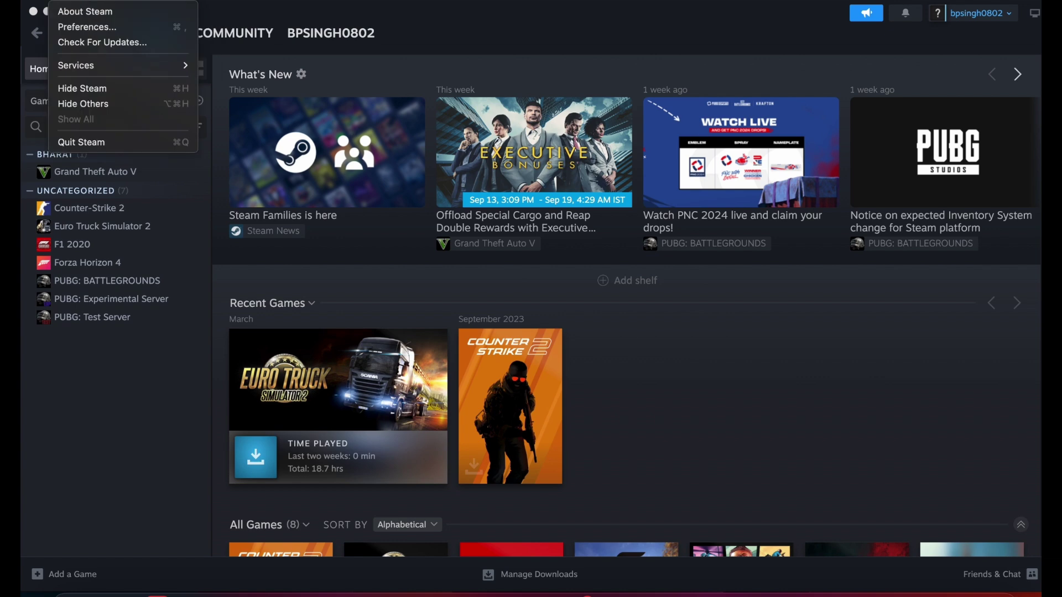
click(105, 27)
mouse_move(106, 33)
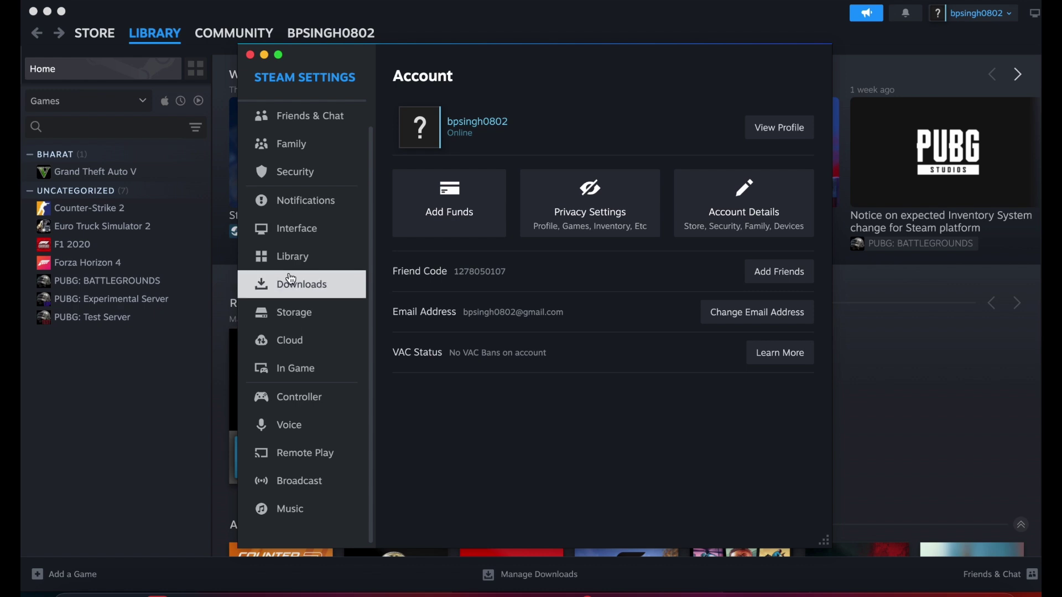
click(297, 243)
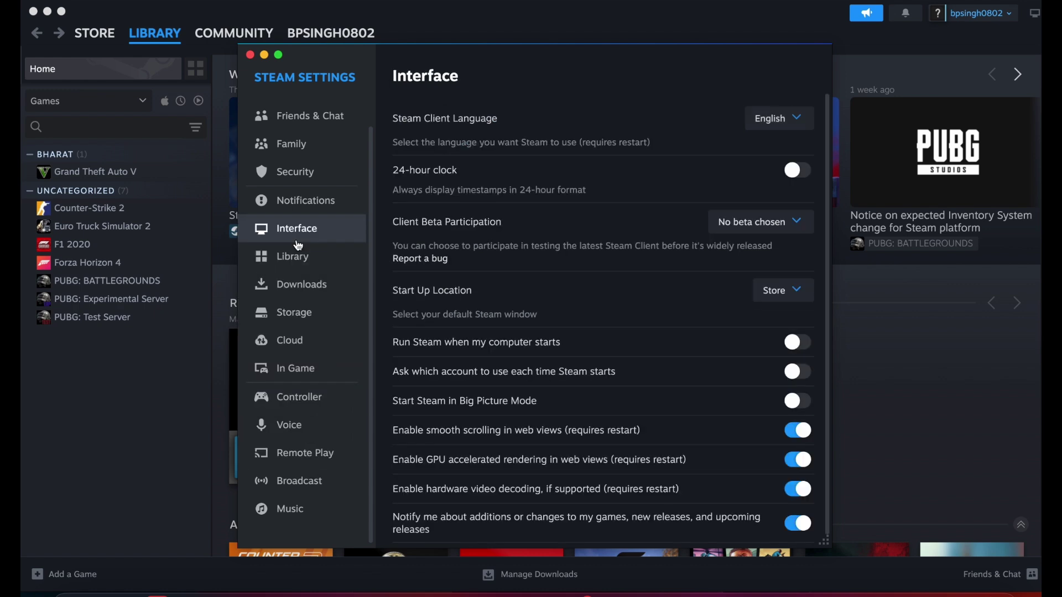
click(768, 231)
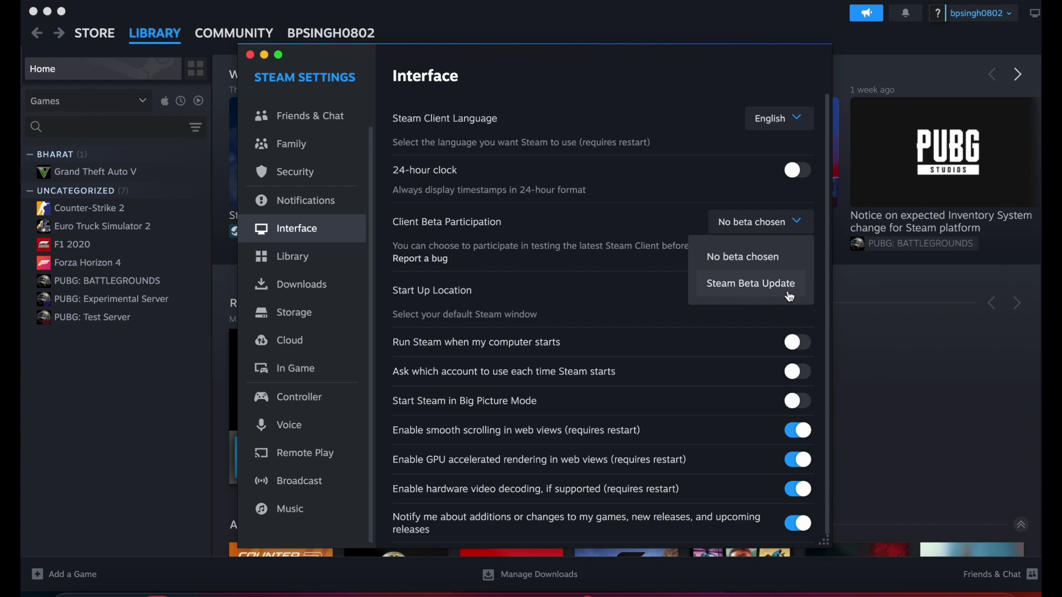
click(739, 296)
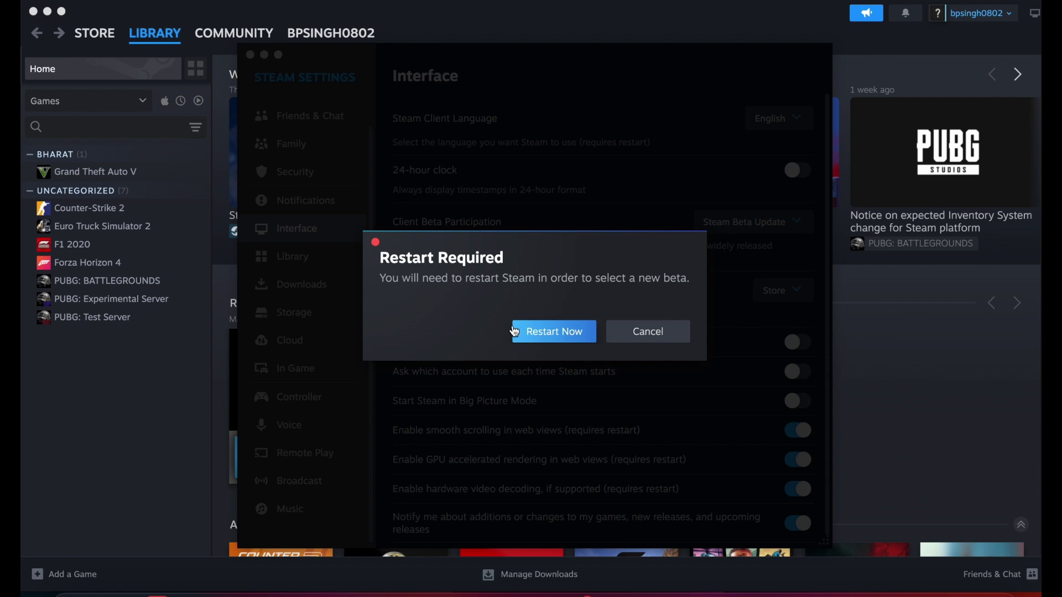
click(636, 335)
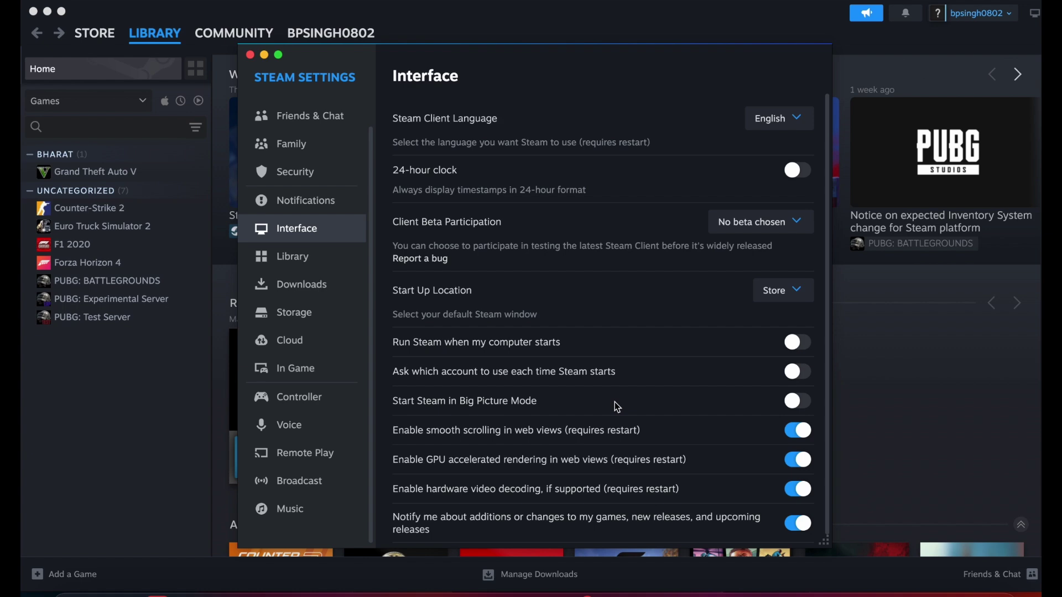
click(266, 56)
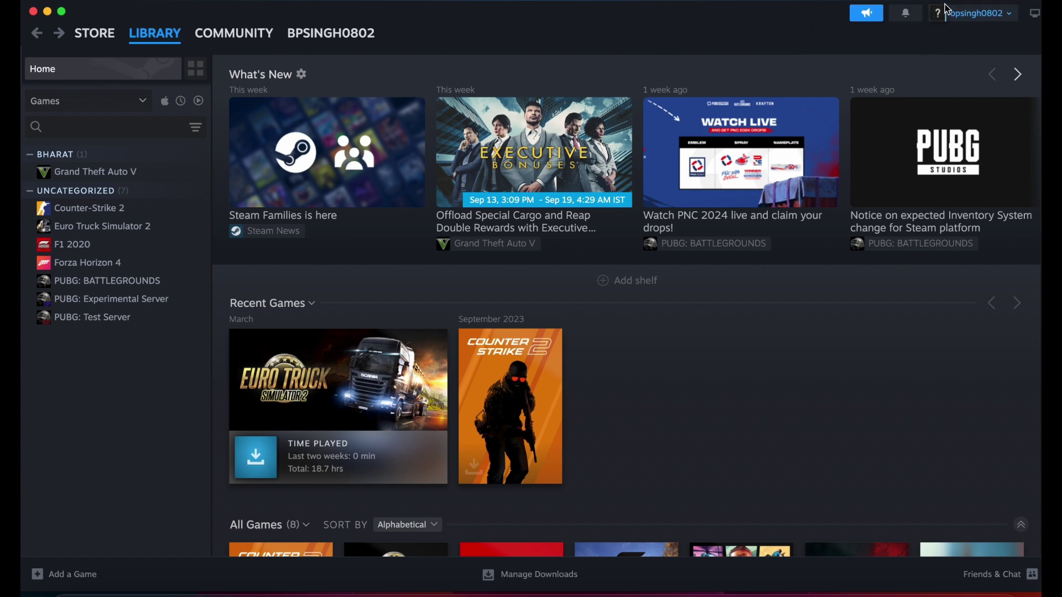
- Look at the account options for changing or signing out of the account, and look over the games in the library
click(977, 20)
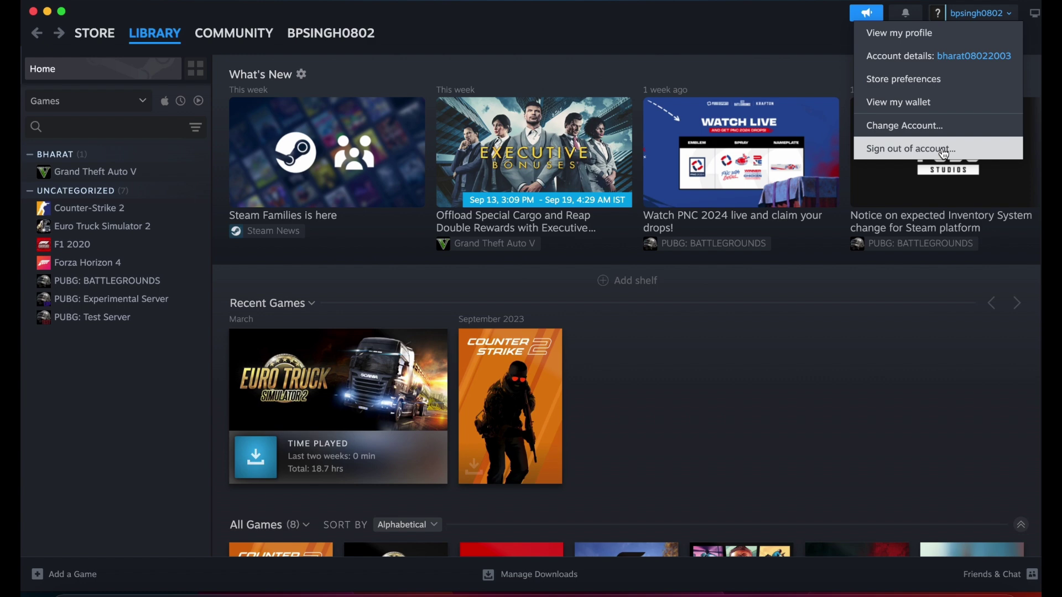
scroll(713, 315, down, 4)
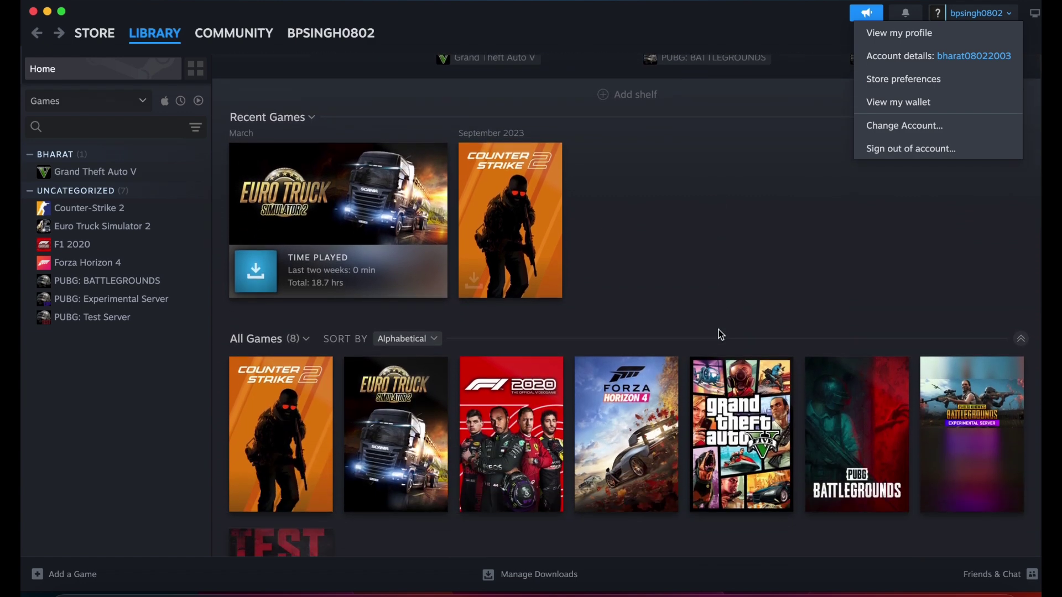
scroll(719, 329, down, 1)
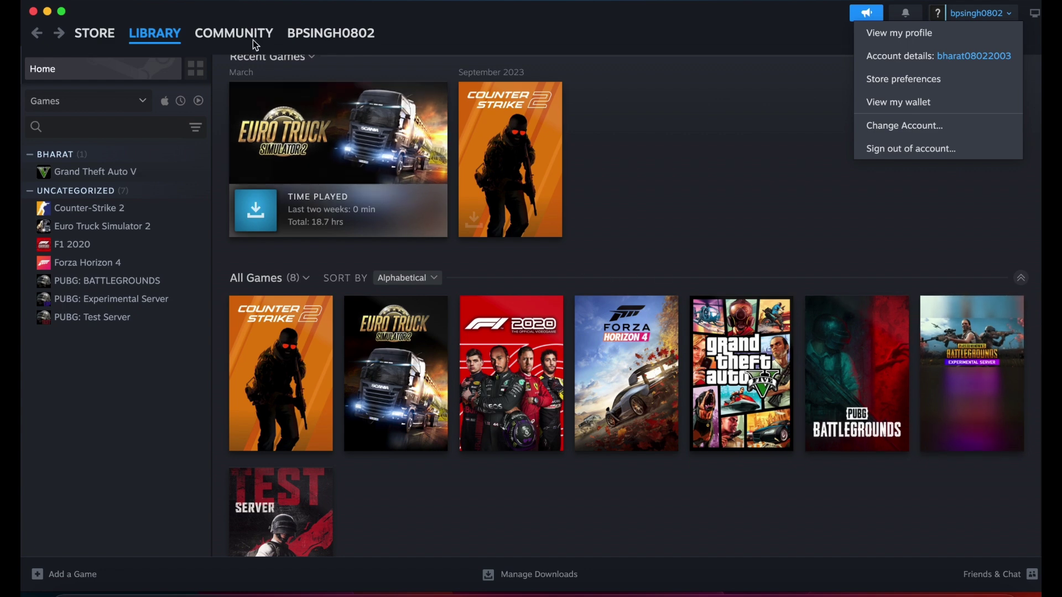
key(Escape)
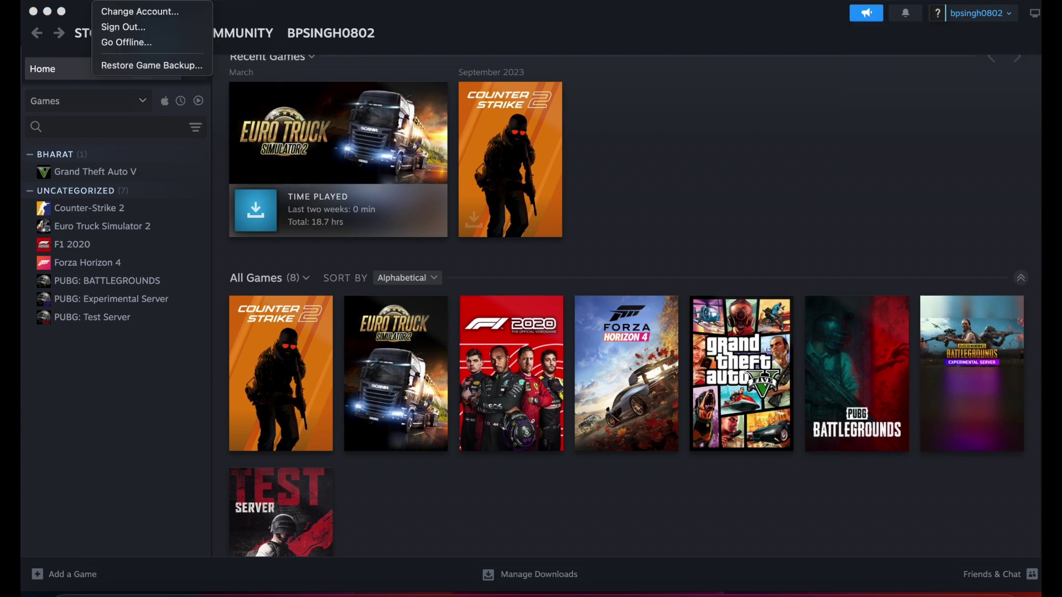
- Open the Steam Guard management page from the Security settings and review its code delivery options
mouse_move(60, 1)
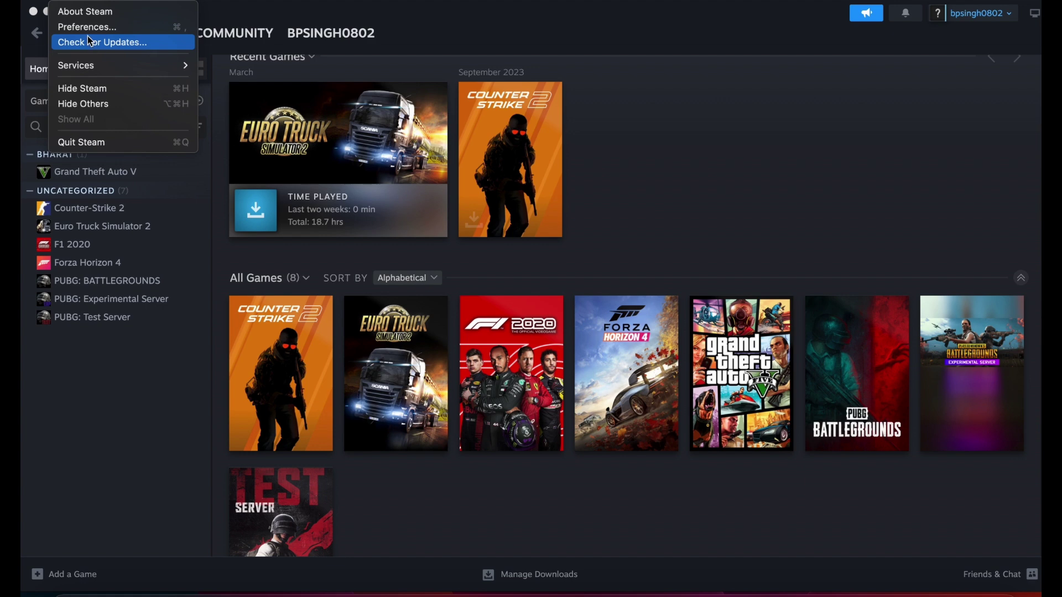
key(Escape)
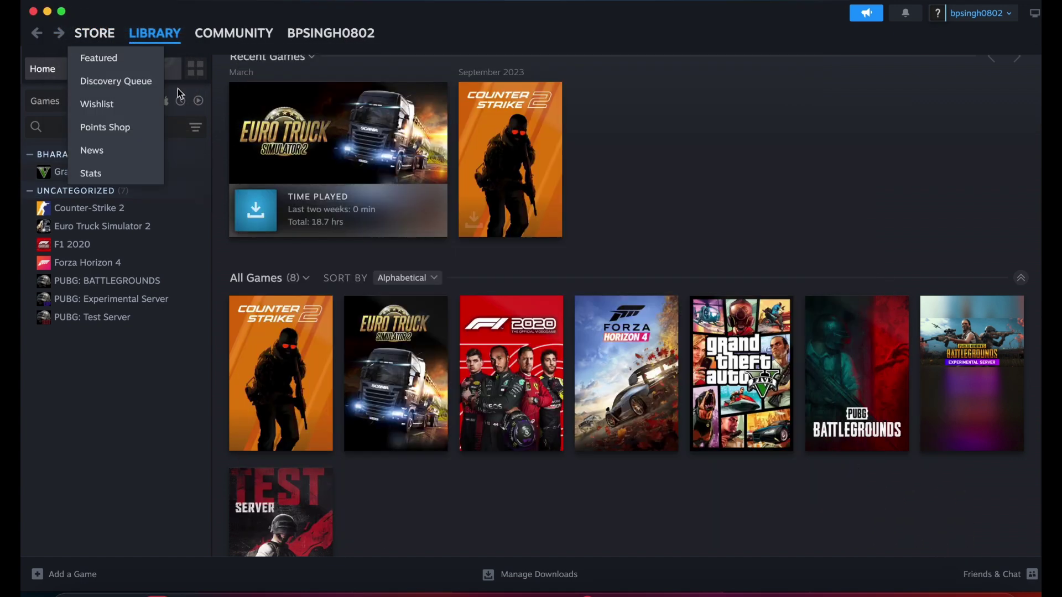
click(80, 4)
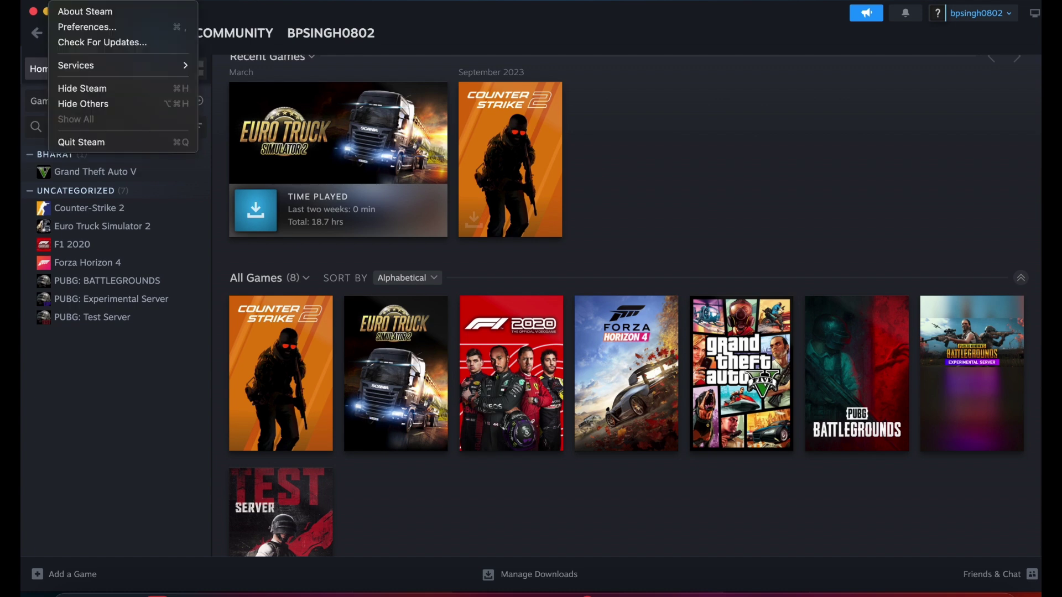
click(85, 29)
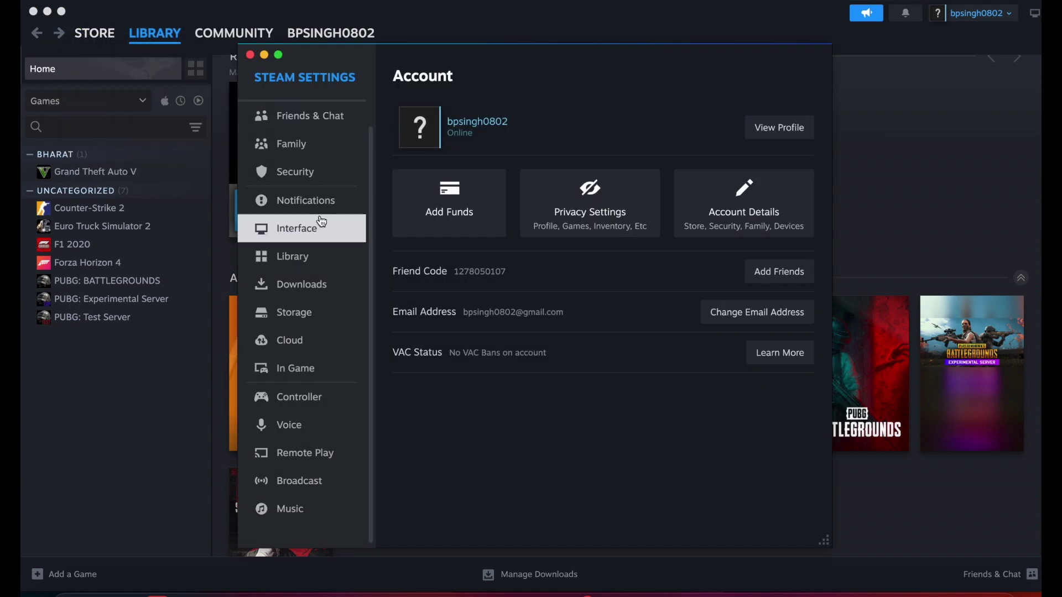
click(298, 257)
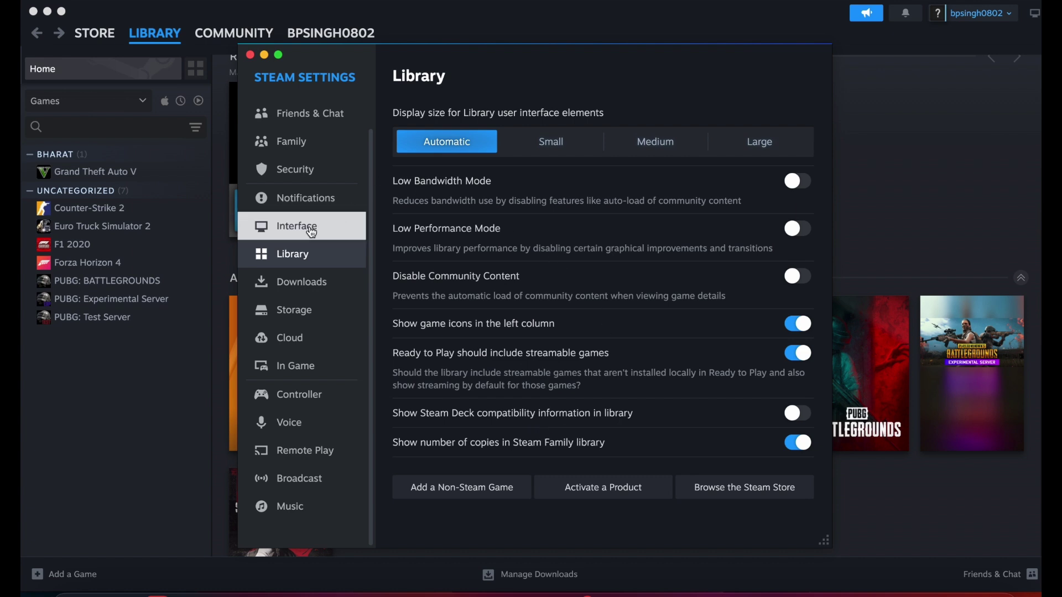
click(300, 174)
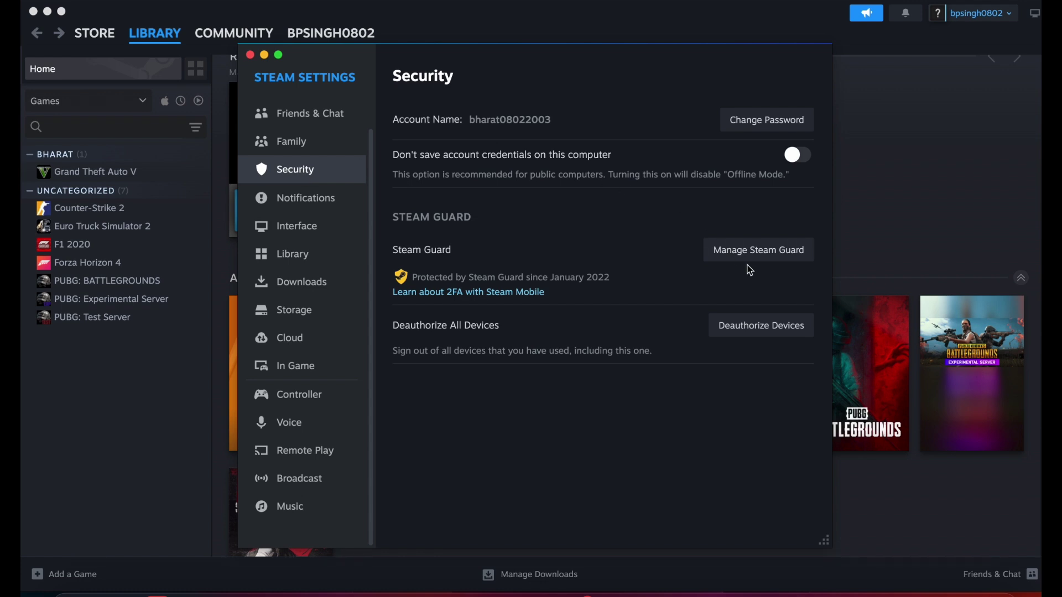
click(759, 254)
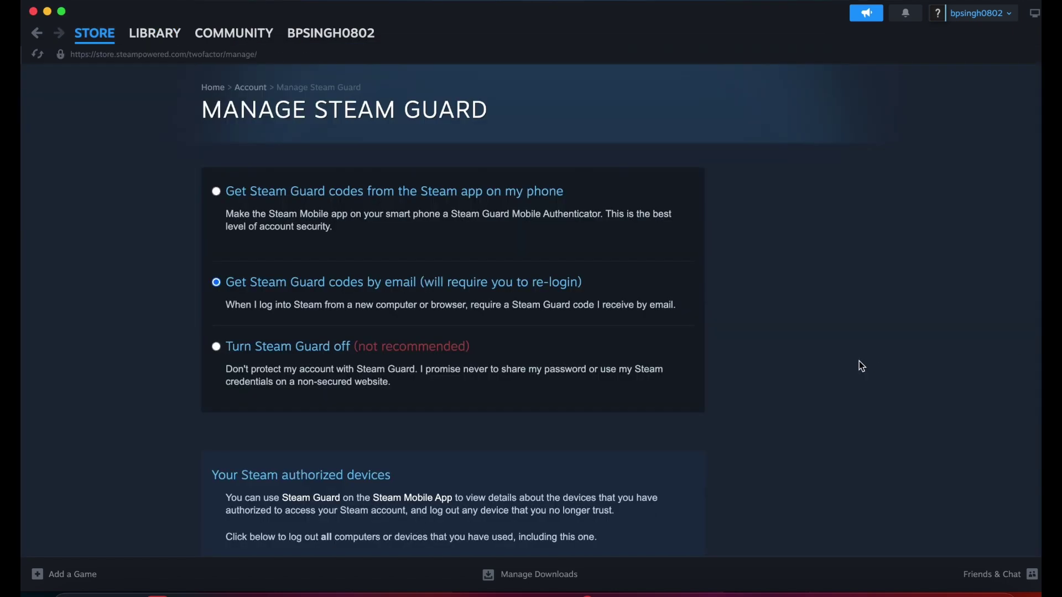
scroll(794, 333, down, 1)
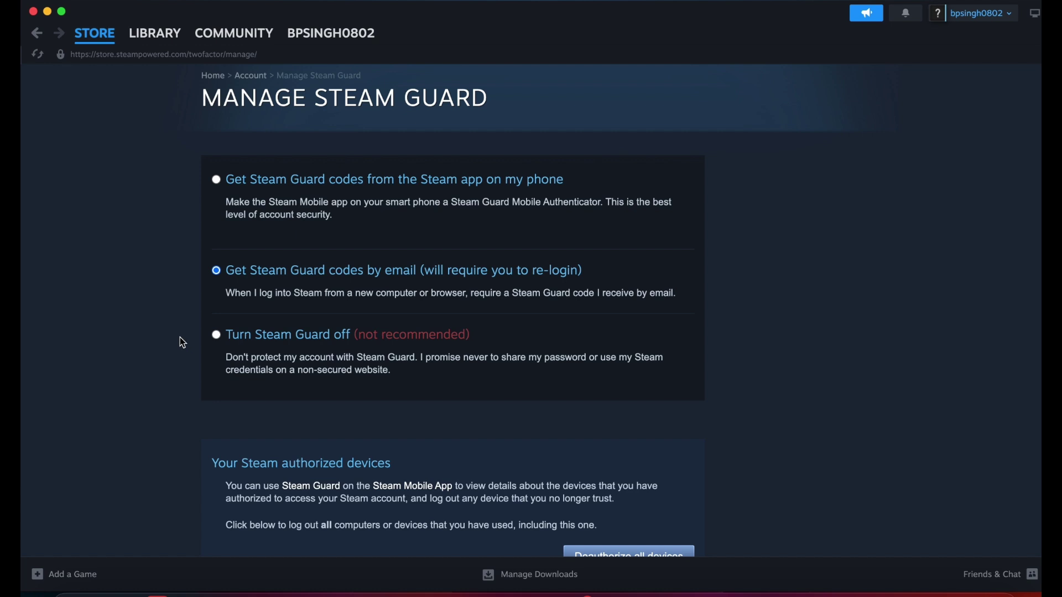
- Look at the Mac's system and restart options and at the Steam account's change and sign-out options
click(37, 2)
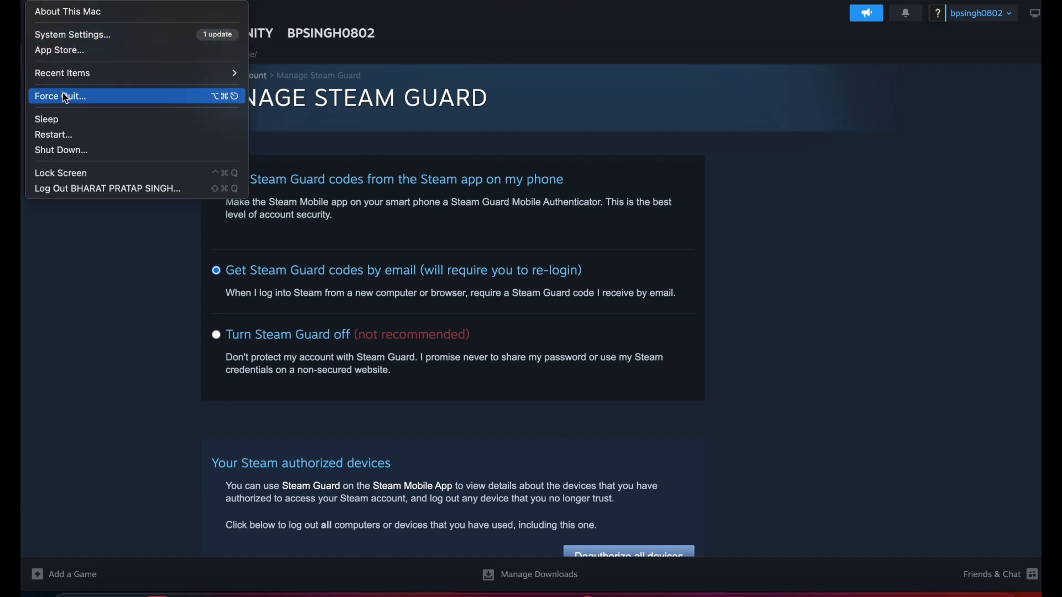
click(98, 257)
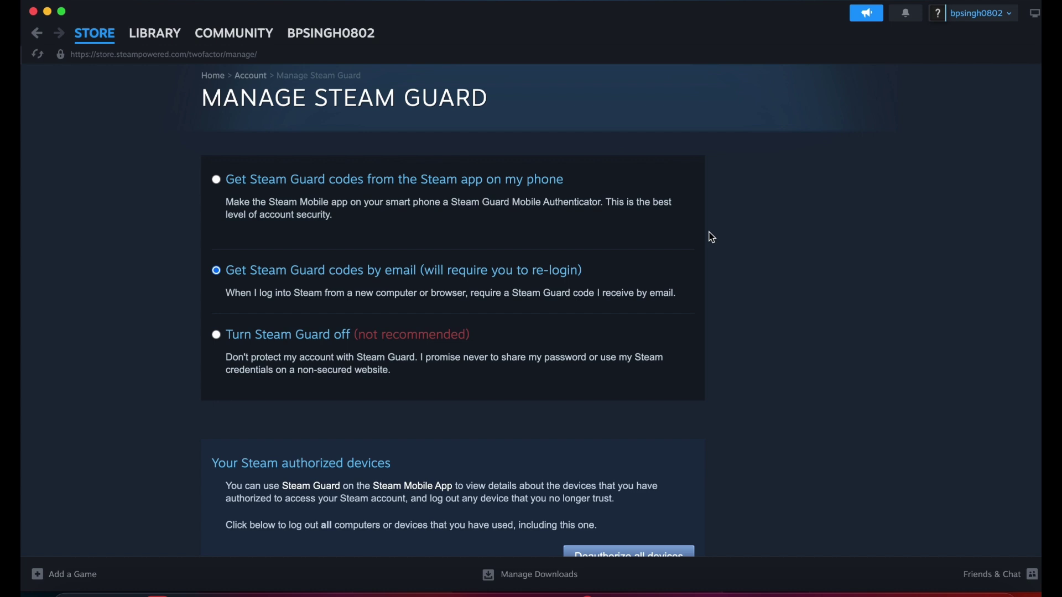
click(976, 21)
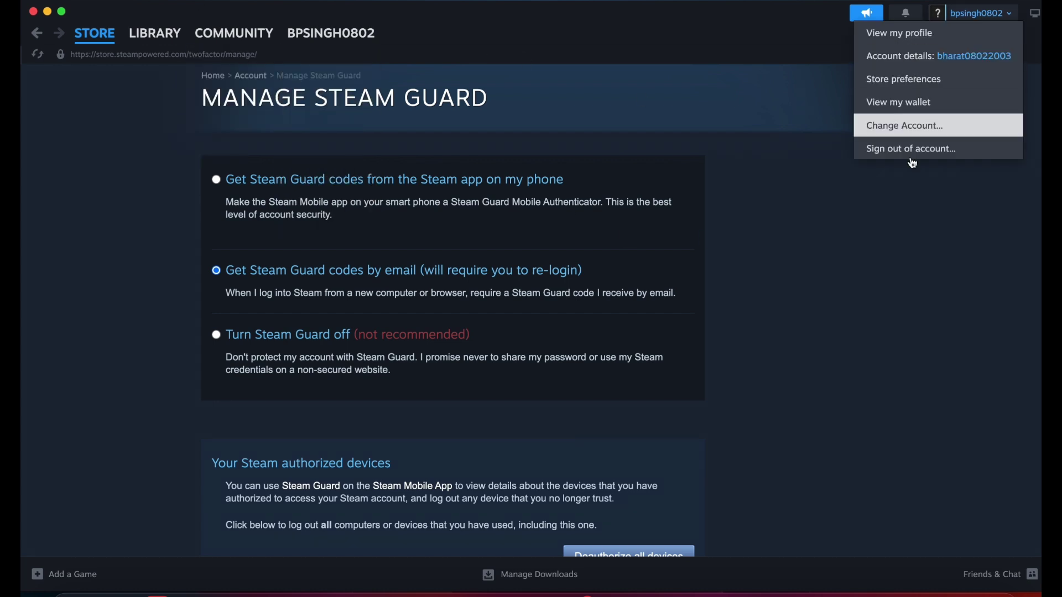
click(911, 282)
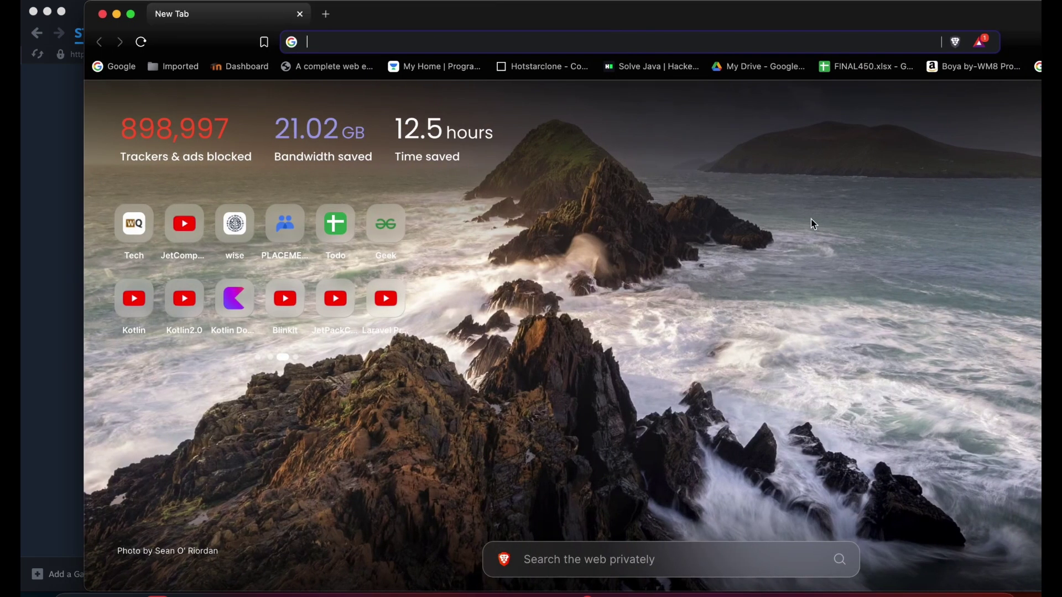
- In the Brave browser, search the web for "steam support" and open the Steam Support site
click(372, 40)
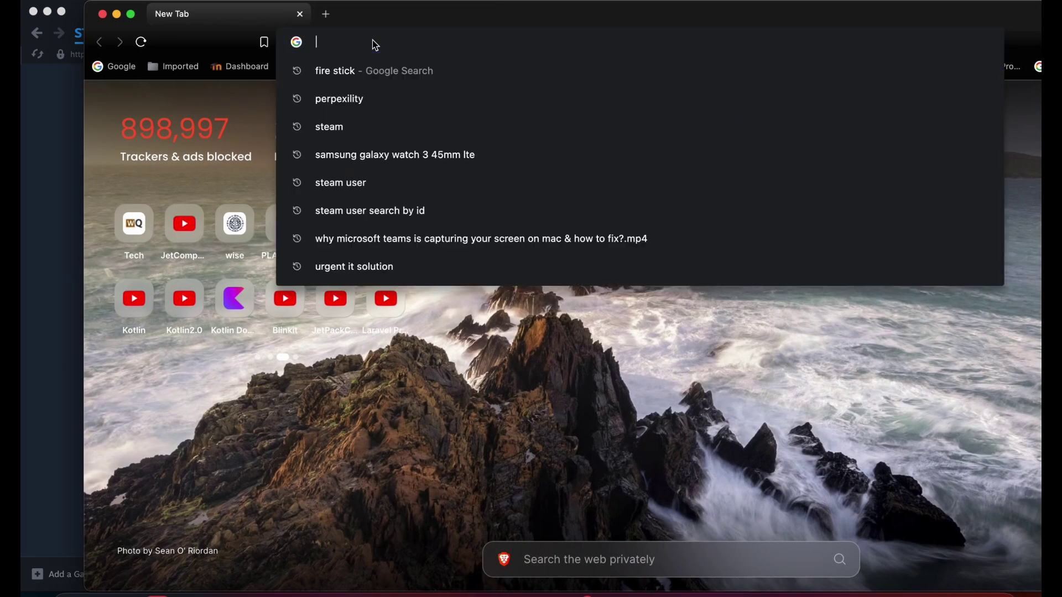
text(steam)
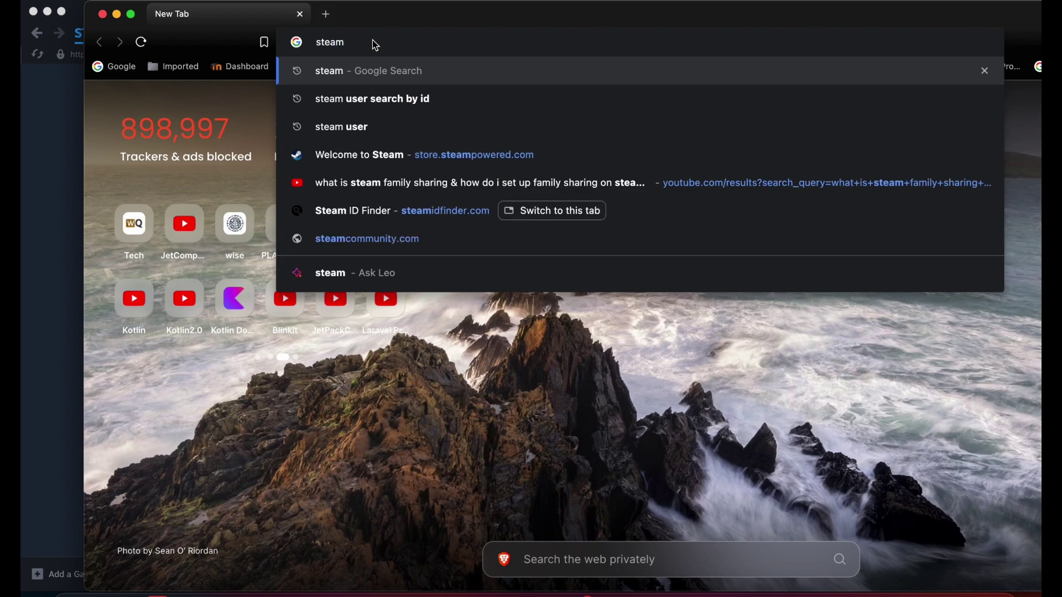
text( supporr)
key(Return)
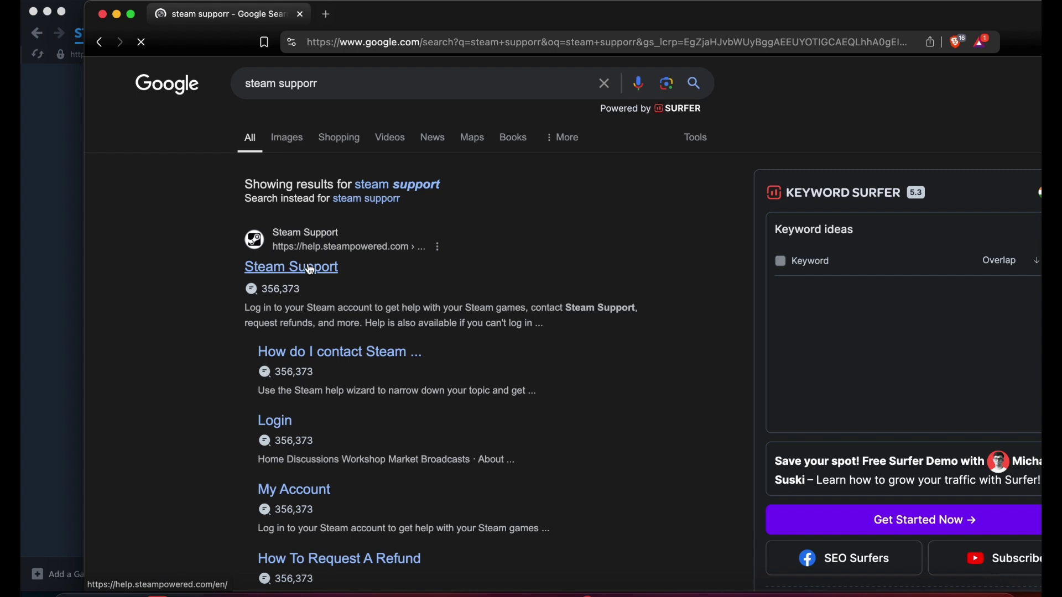
click(310, 268)
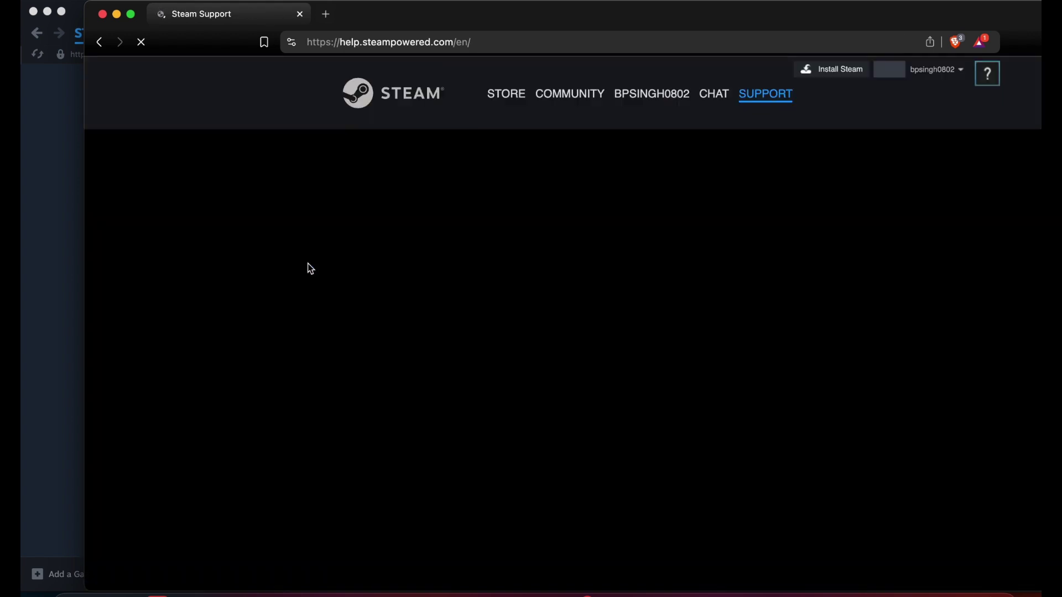
- Open the Steam Families issue under My Account and review the help options offered for it
scroll(332, 265, down, 3)
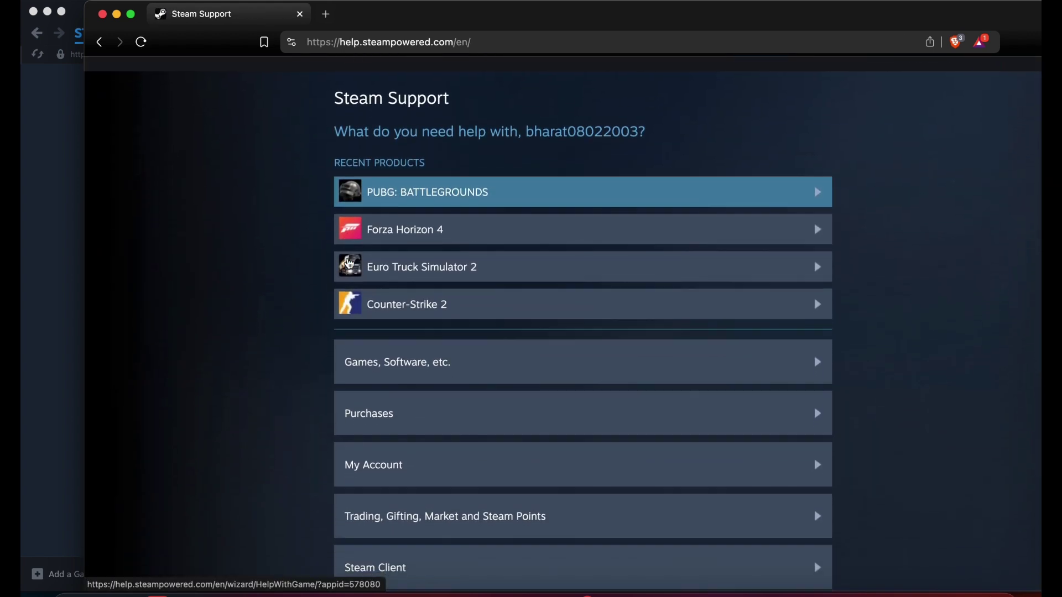
scroll(350, 262, down, 1)
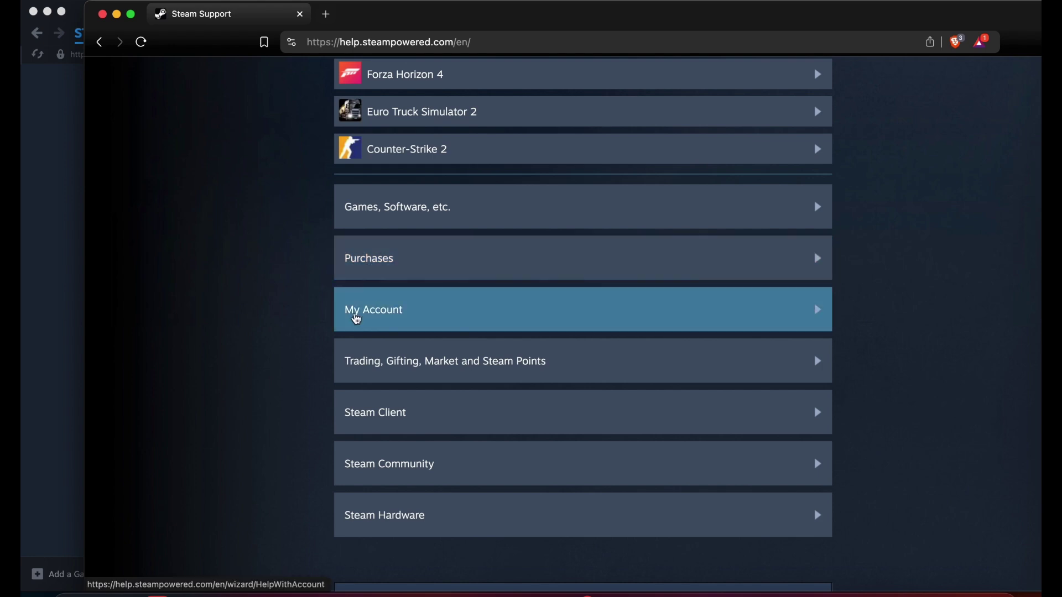
click(816, 315)
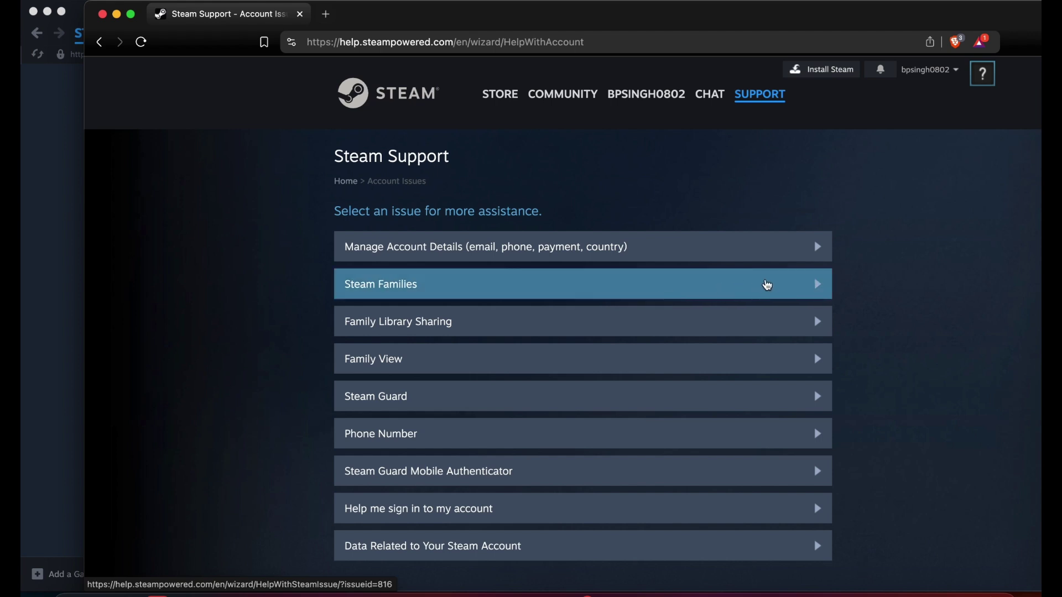
click(767, 285)
scroll(765, 278, down, 1)
scroll(765, 278, down, 2)
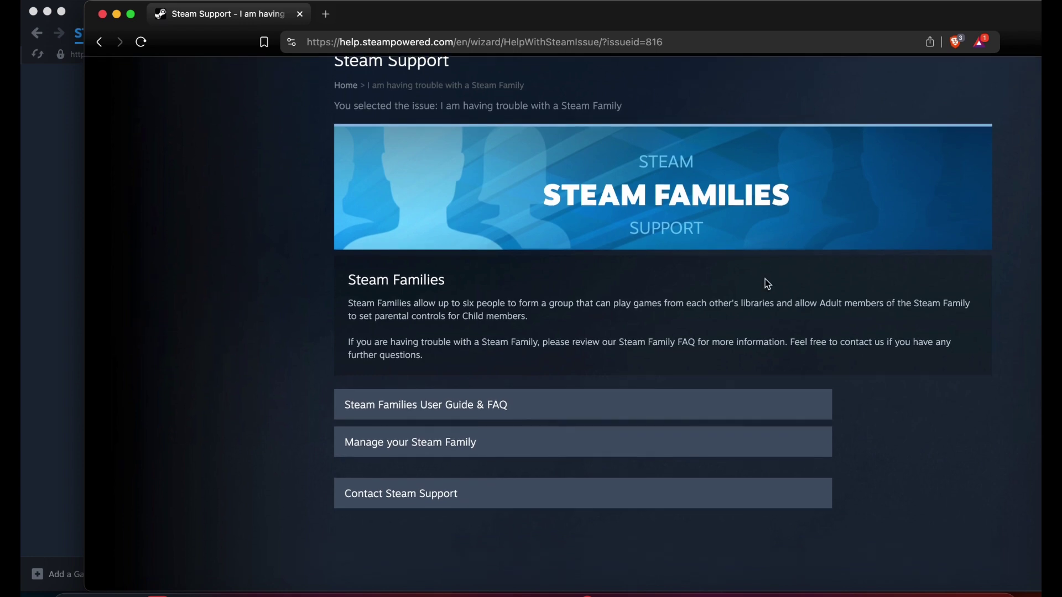